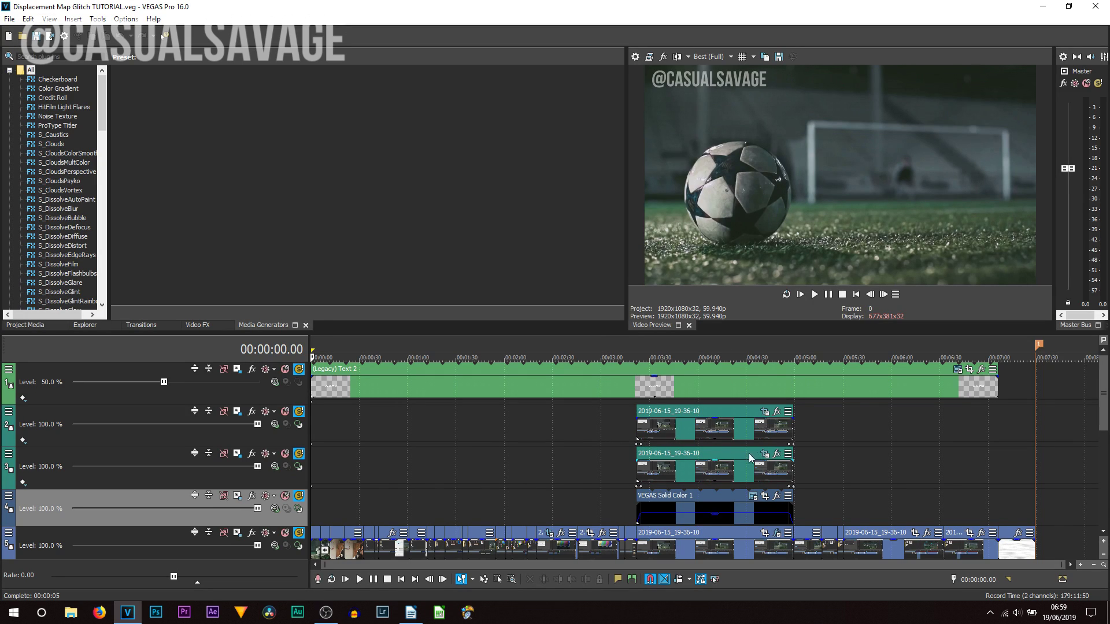
- In Video Preview Preferences, set the Dynamic RAM Preview max to 0 MB, keep GPU acceleration Off, and apply
right_click(710, 257)
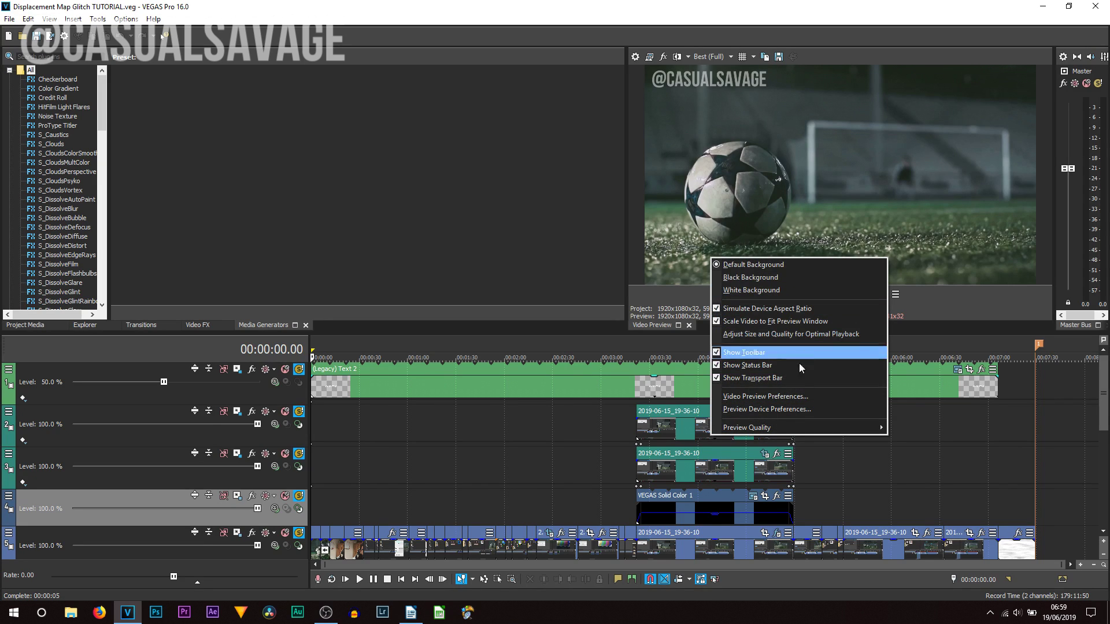
left_click(793, 399)
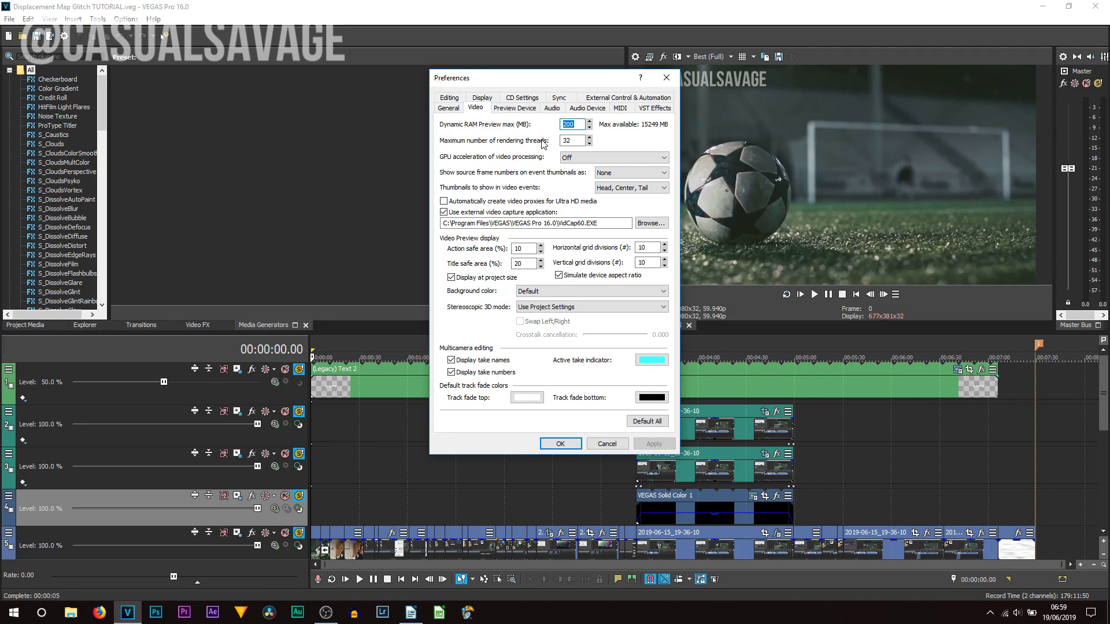
type("0")
left_click(591, 159)
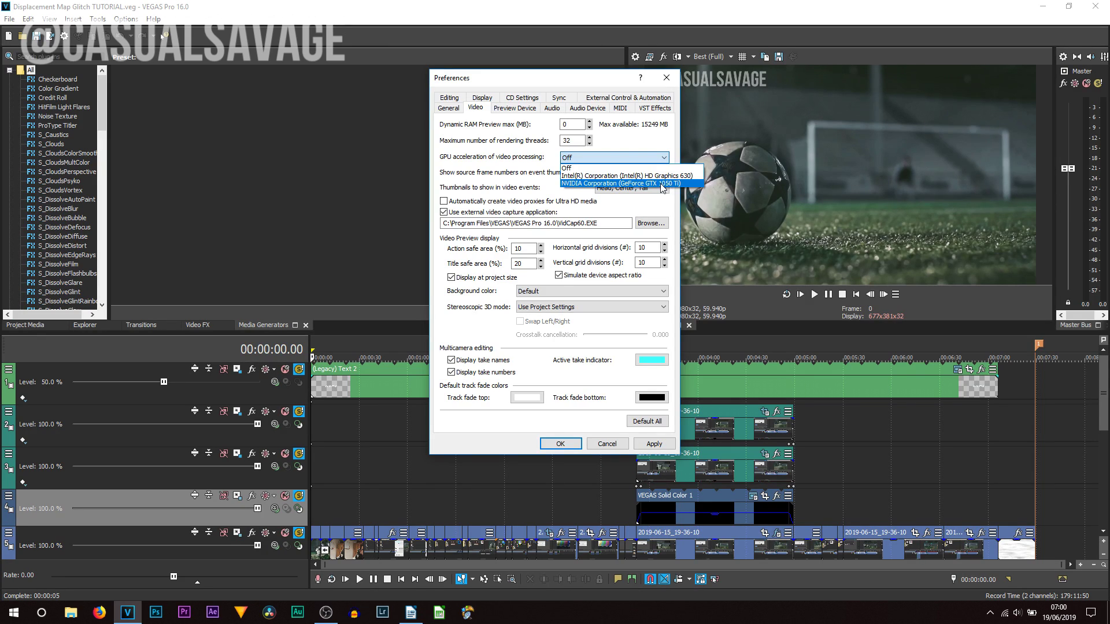
left_click(572, 168)
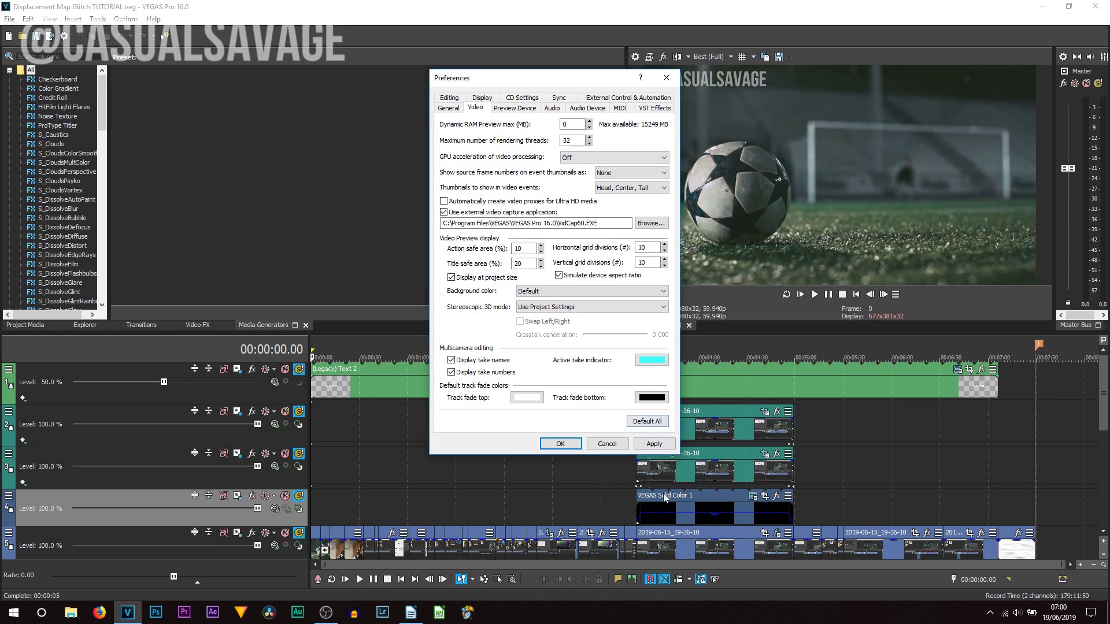
left_click(654, 444)
left_click(561, 443)
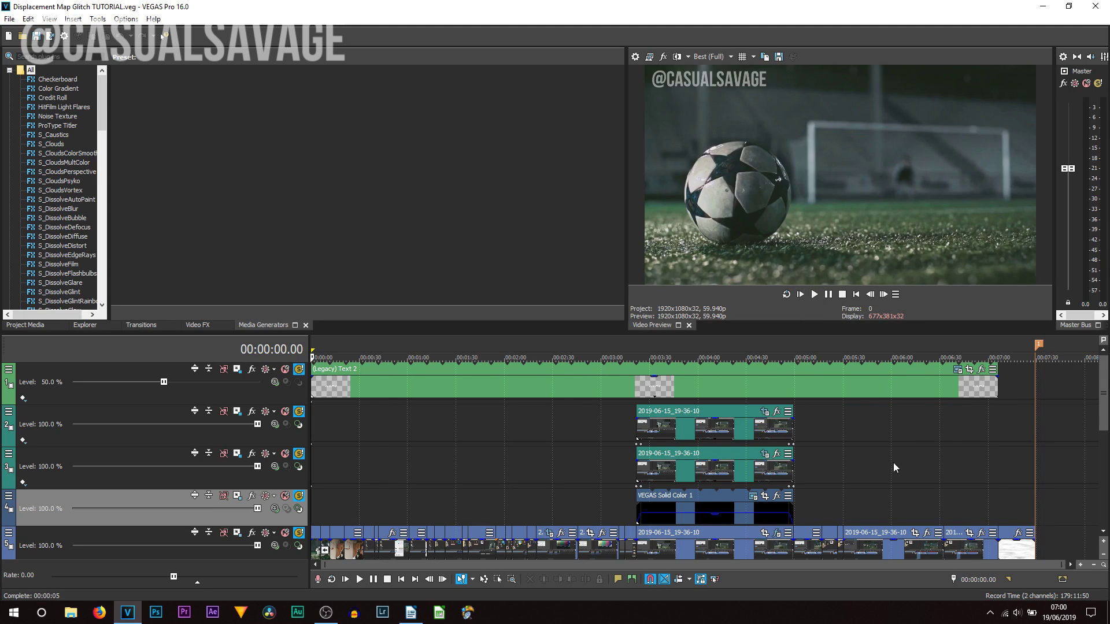
- Play and pause the project to check for lag, then set preview quality to Best (Auto)
left_click(814, 295)
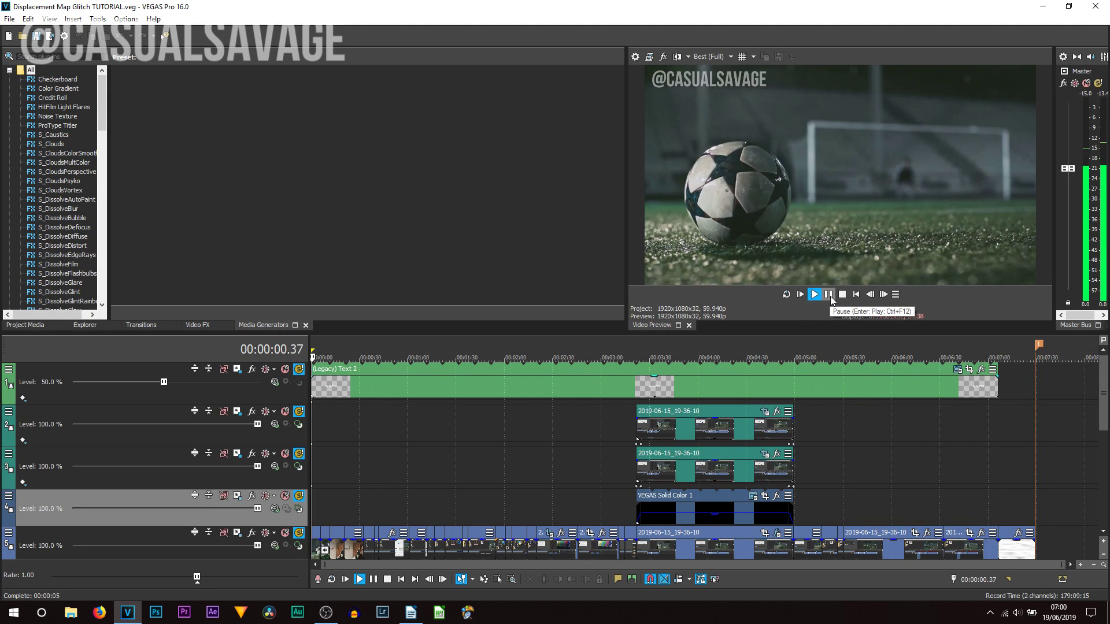
left_click(830, 296)
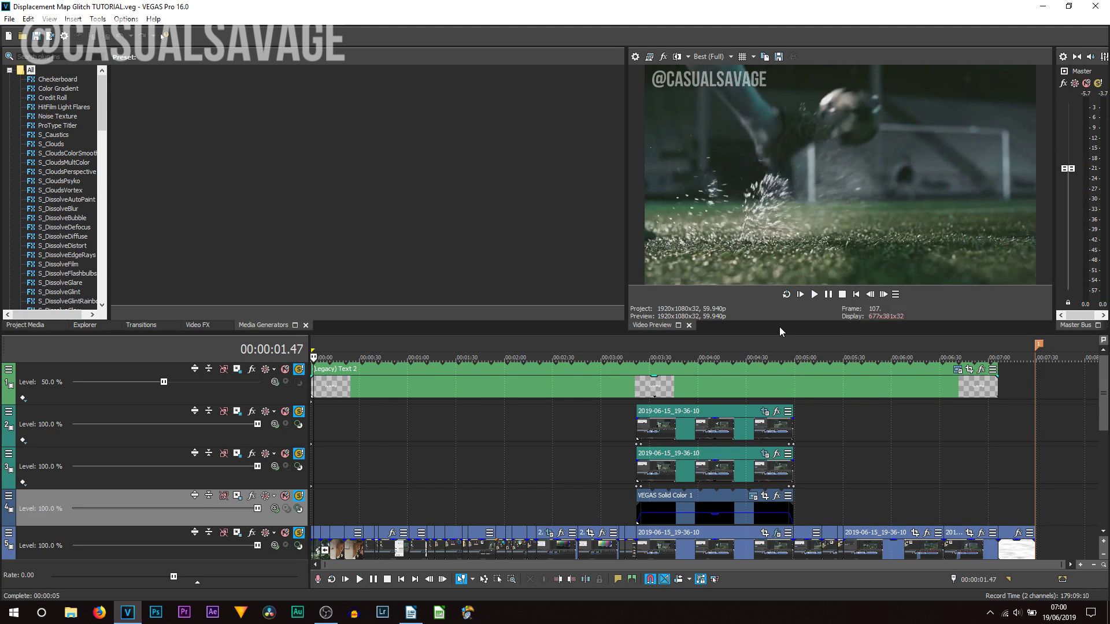
left_click(720, 57)
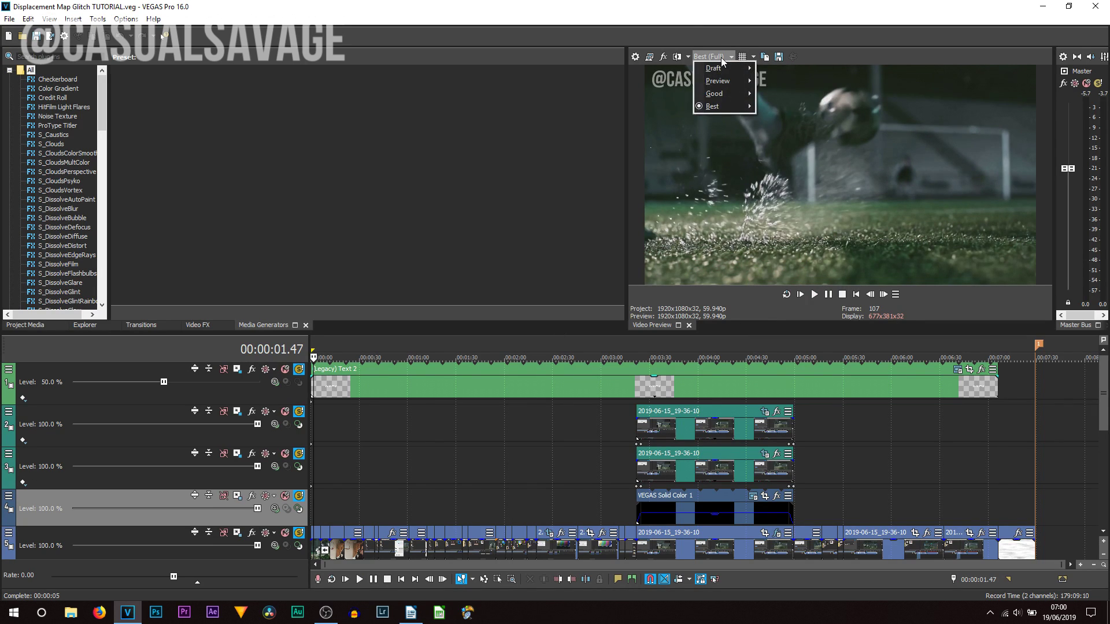
mouse_move(715, 107)
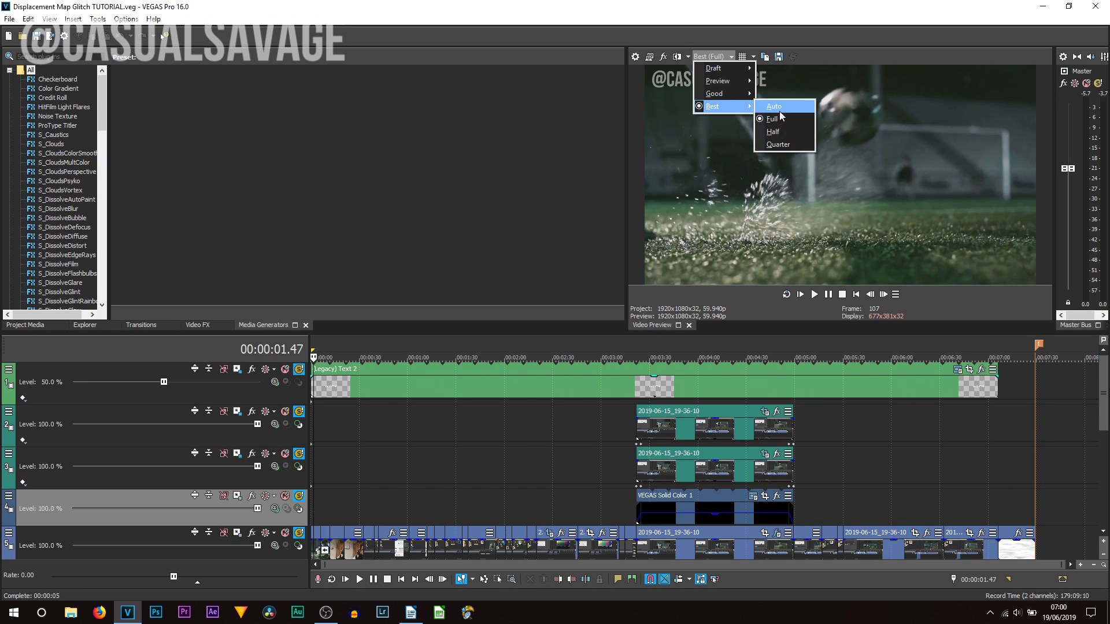
left_click(771, 113)
- Test playback at Best (Auto), then switch preview quality to Good (Auto)
left_click(801, 296)
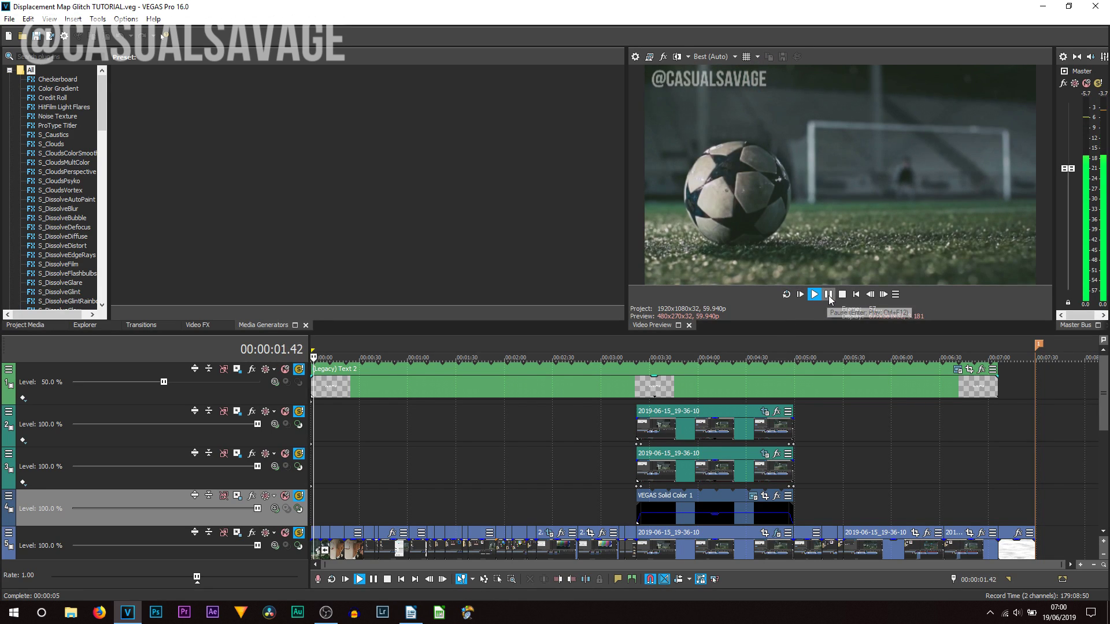
left_click(829, 295)
left_click(729, 57)
mouse_move(727, 96)
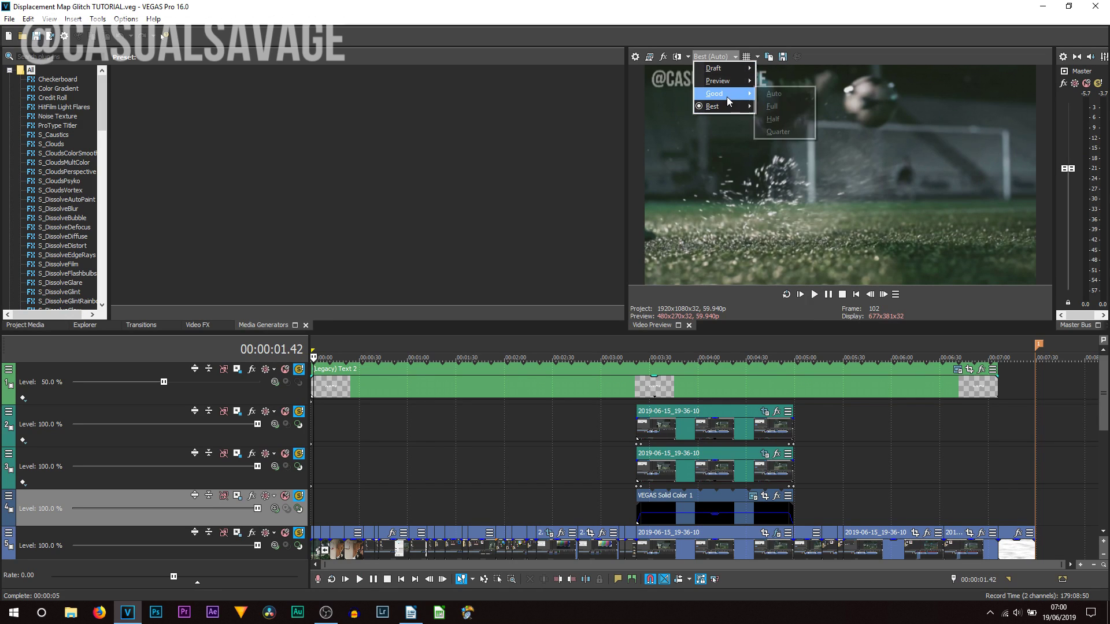
left_click(792, 96)
- Test playback at Good (Auto), then switch preview quality to Preview (Auto)
left_click(801, 295)
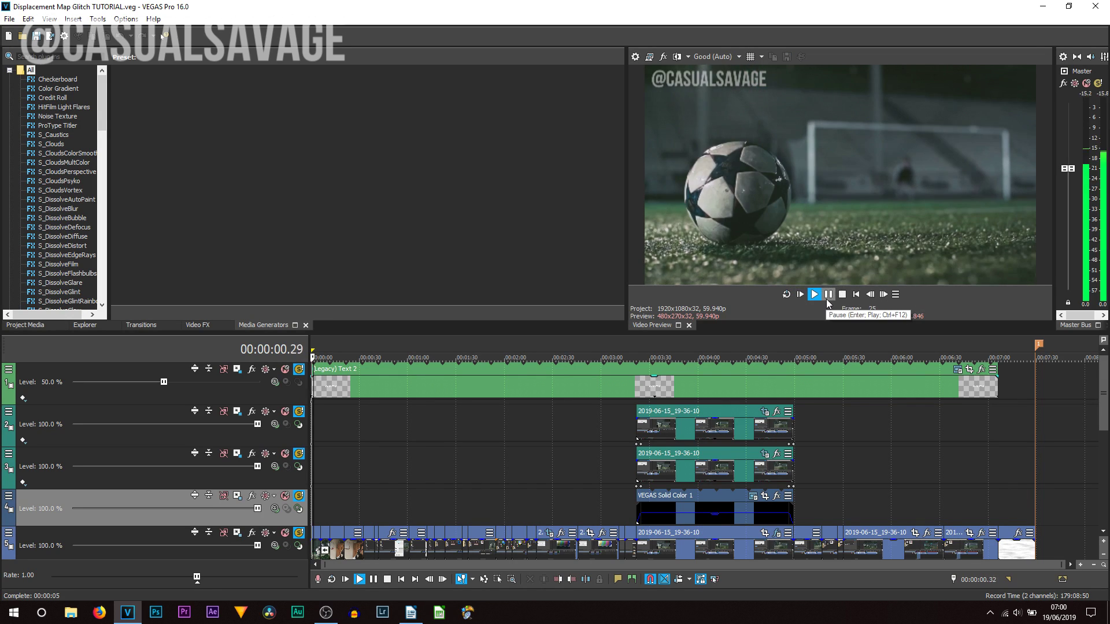
left_click(828, 295)
left_click(728, 58)
mouse_move(720, 81)
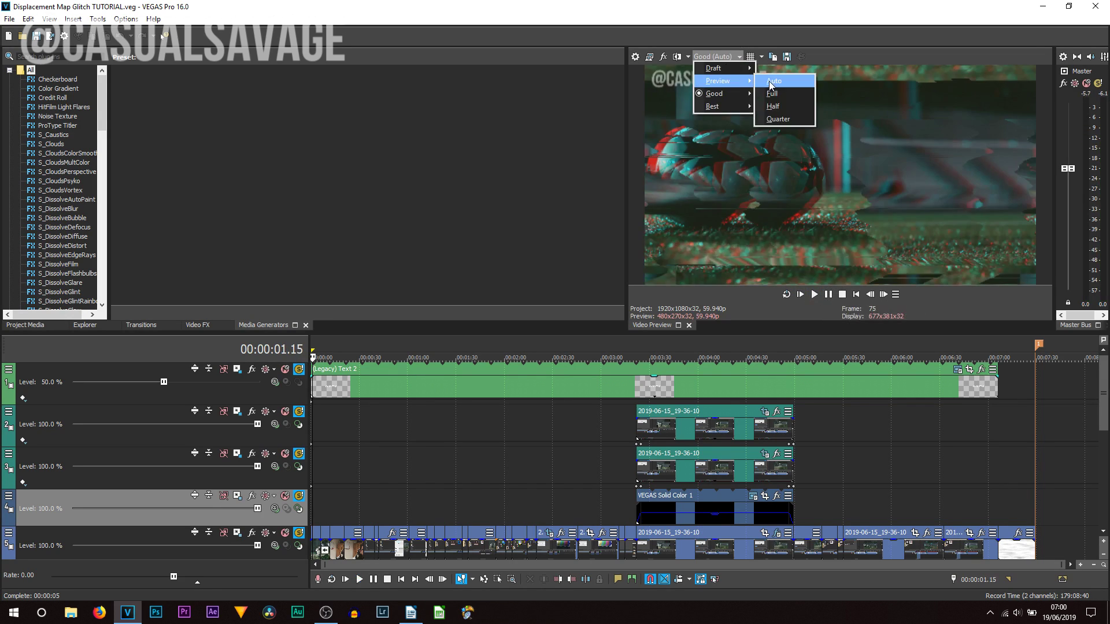
left_click(773, 81)
- Test playback at Preview (Auto), then return preview quality to Best (Full)
left_click(803, 294)
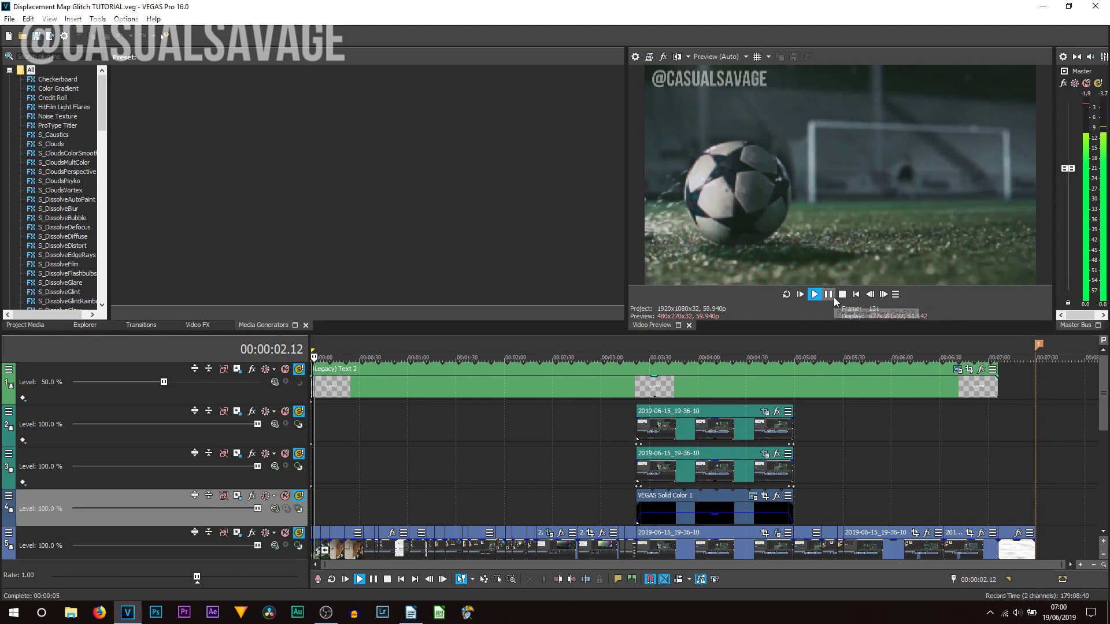
left_click(830, 295)
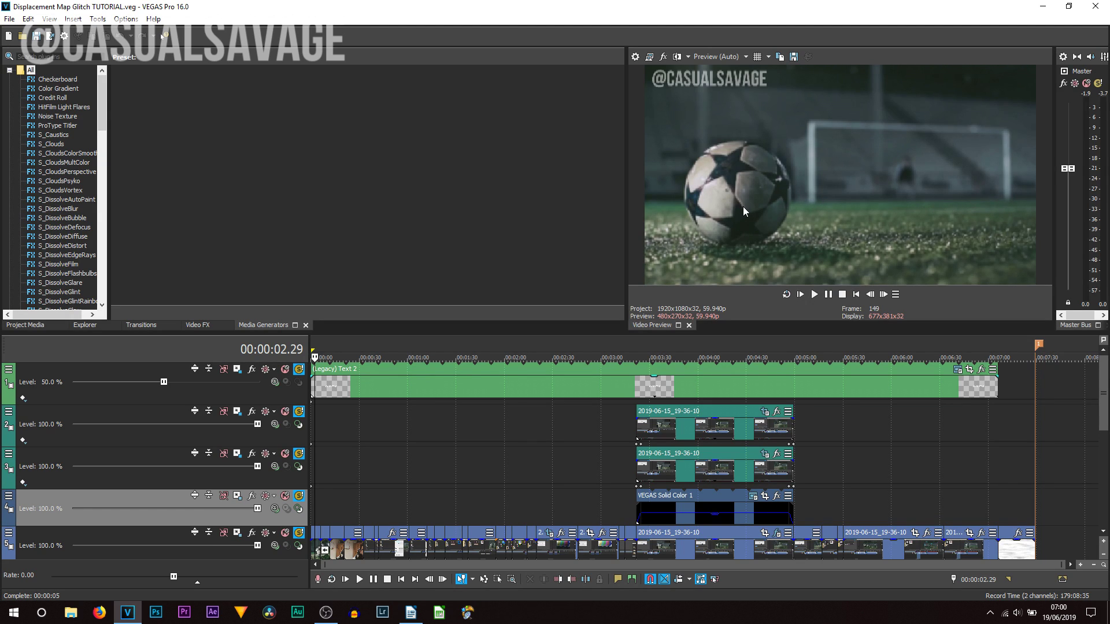
left_click(742, 57)
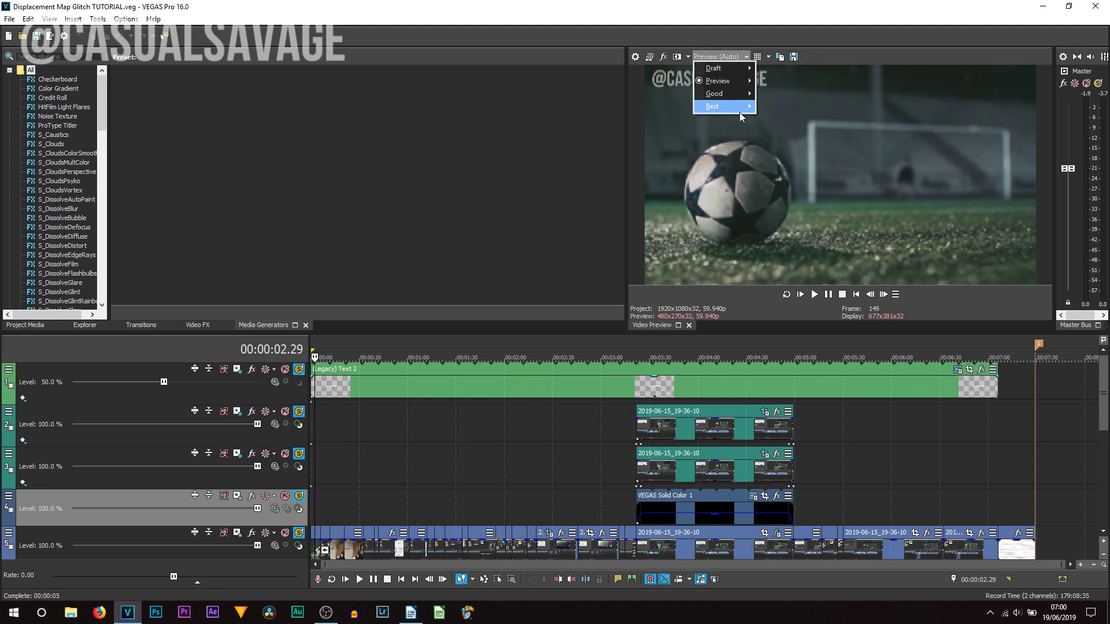
left_click(772, 116)
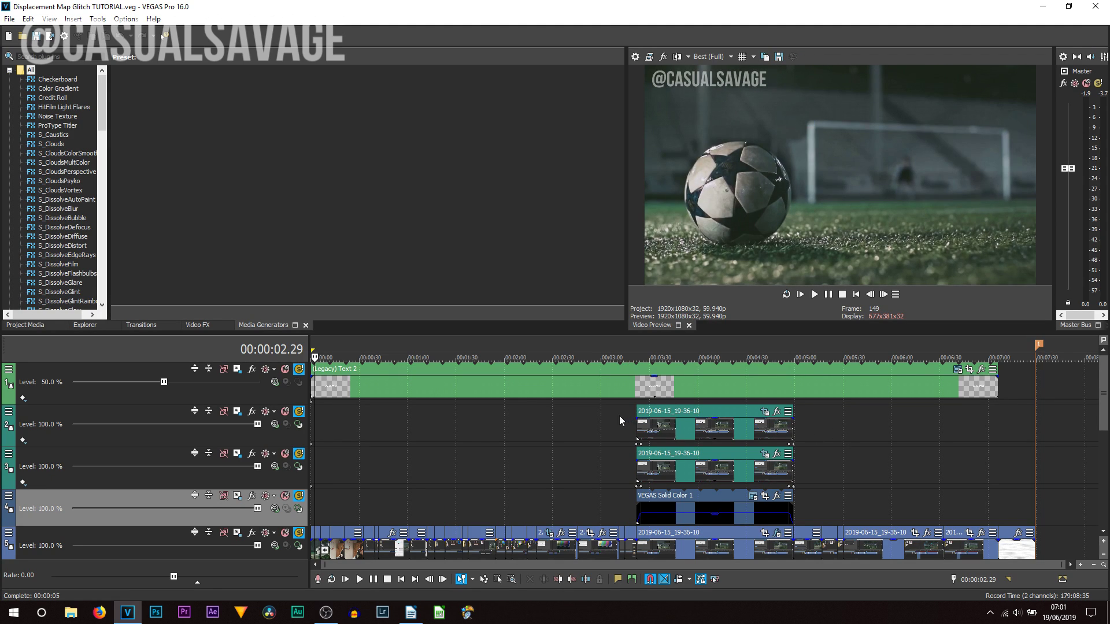
- Extend the time selection over the opening Displacement Map clips to about 11.57 seconds
scroll(390, 487, "up", 8)
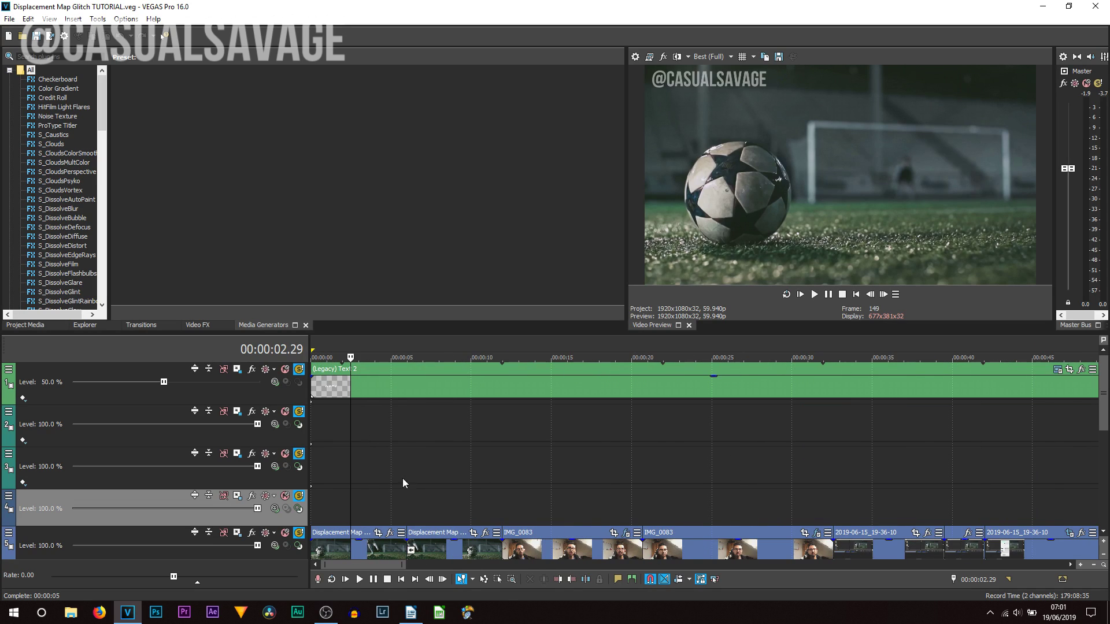
scroll(1103, 406, "down", 2)
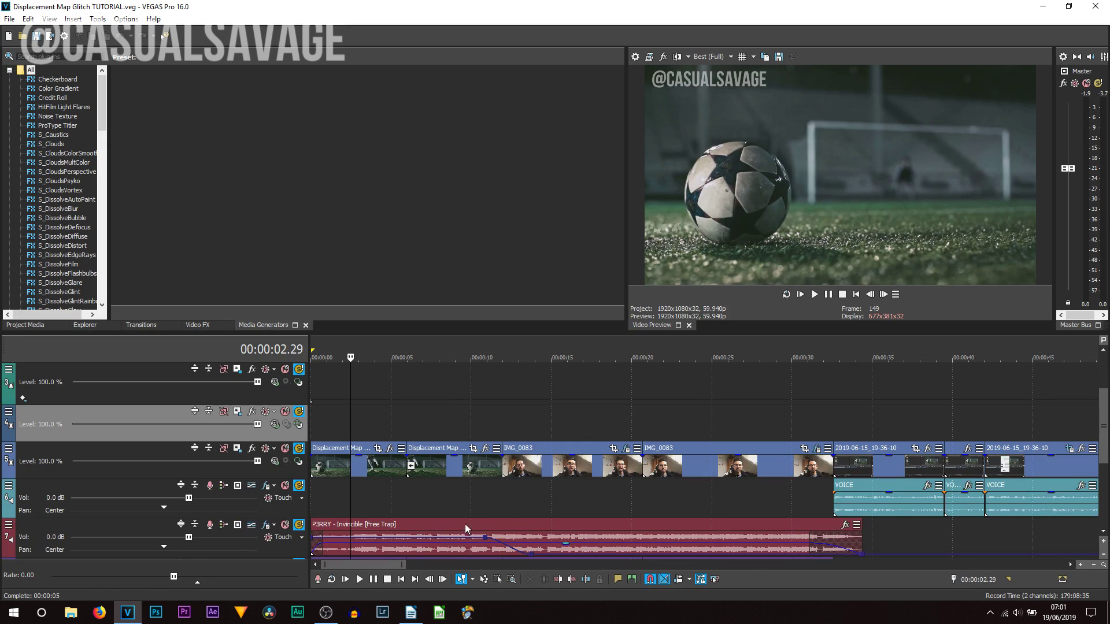
left_click(471, 468)
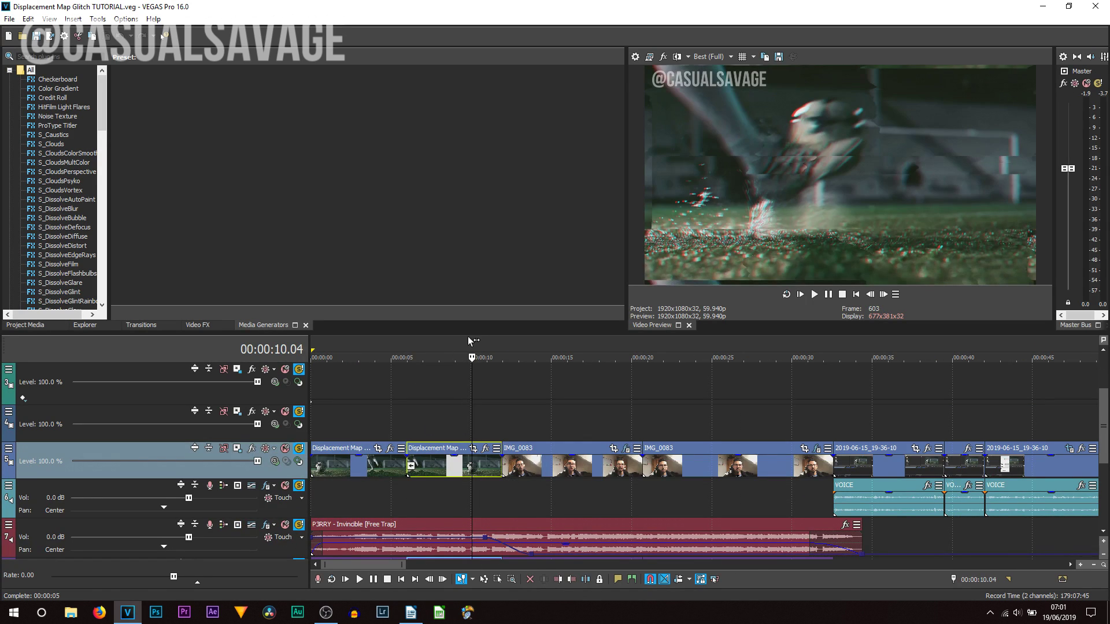
double_click(334, 464)
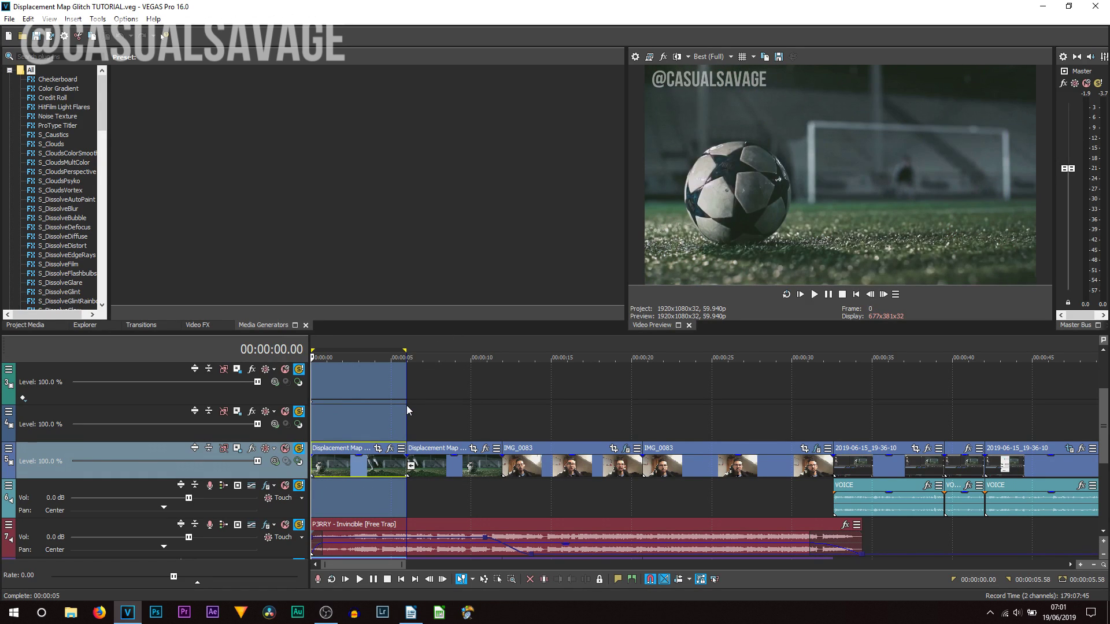
left_click_drag(406, 405, 502, 425)
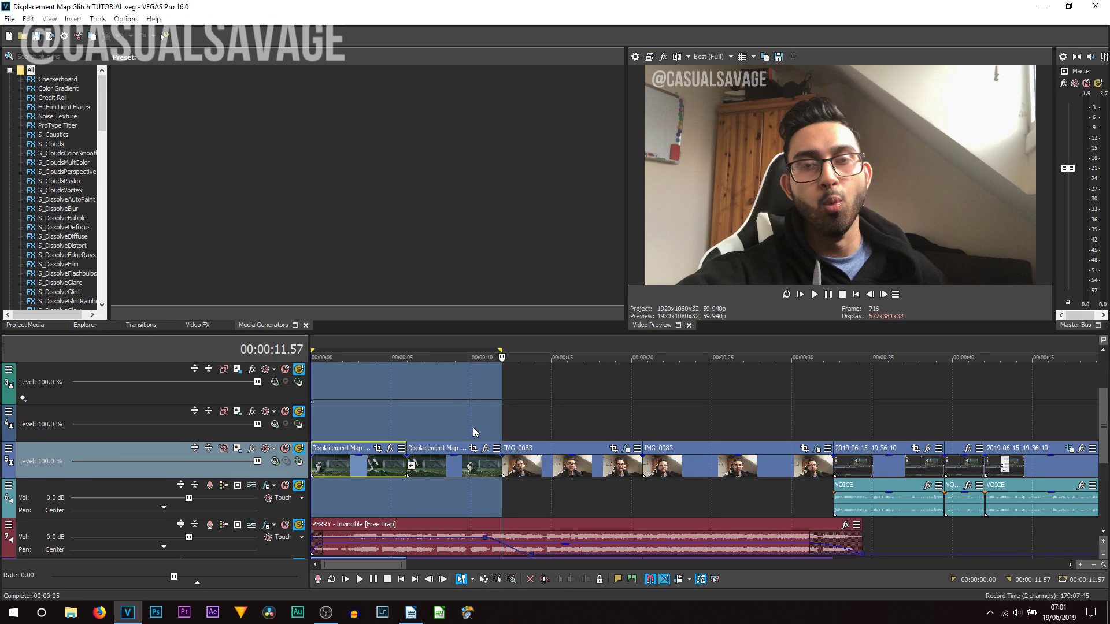
left_click(99, 19)
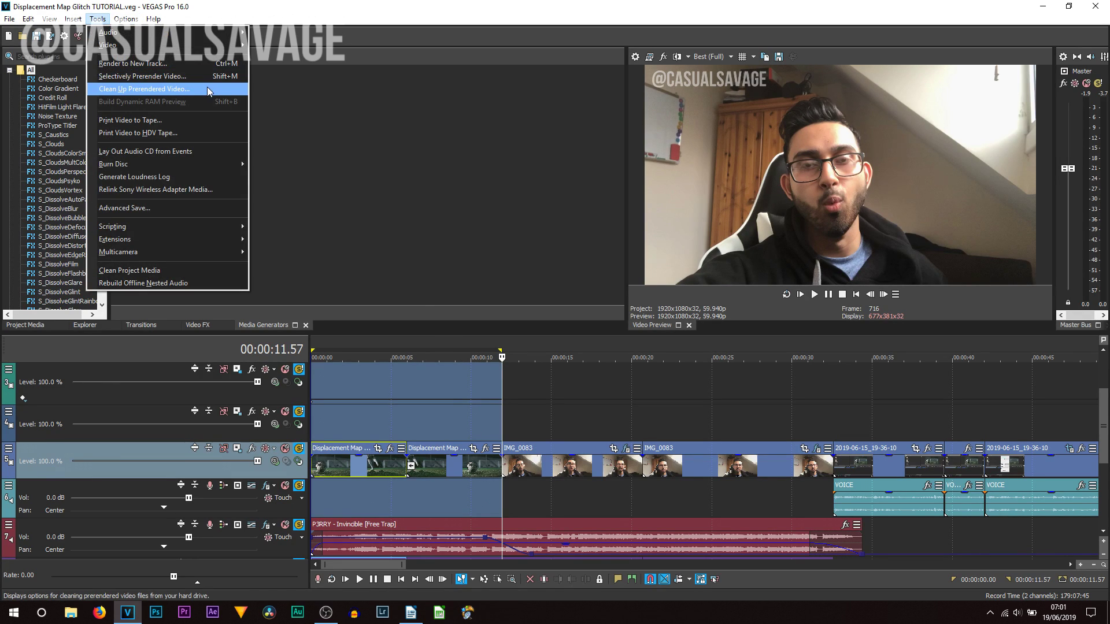
- Delete inactive prerendered files, then prerender the selected region with an NVENC template and cancel partway
left_click(207, 86)
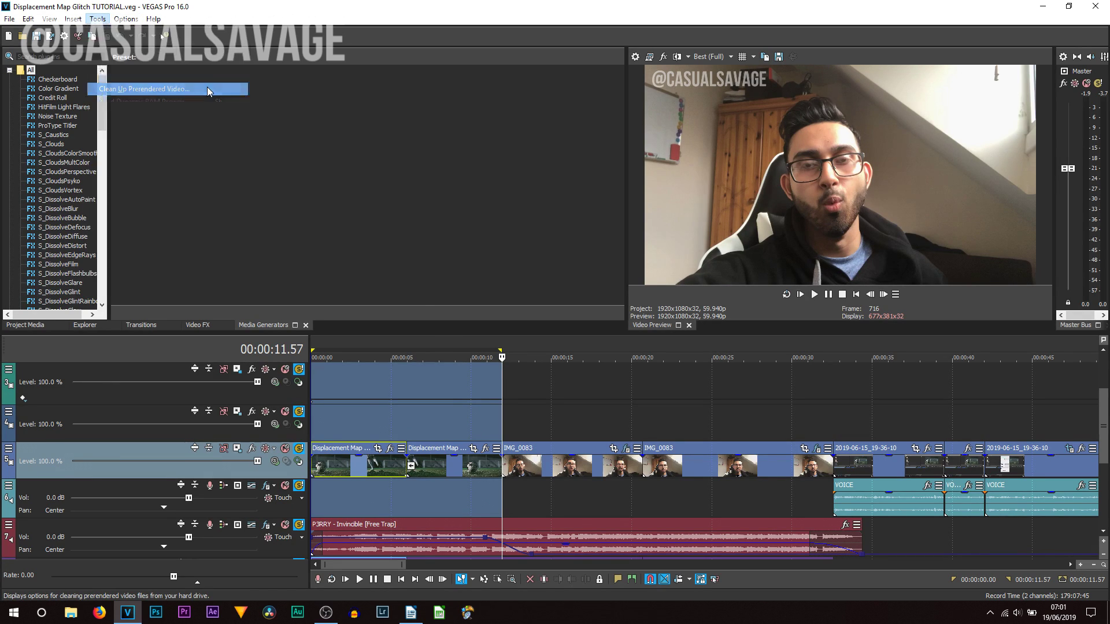
left_click(585, 266)
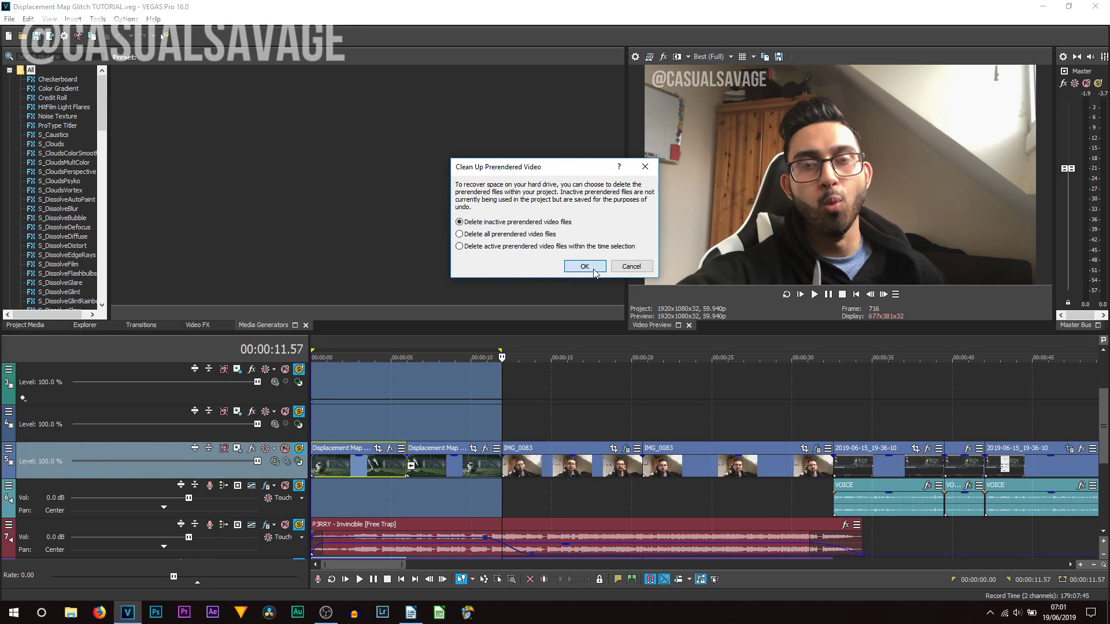
left_click(99, 19)
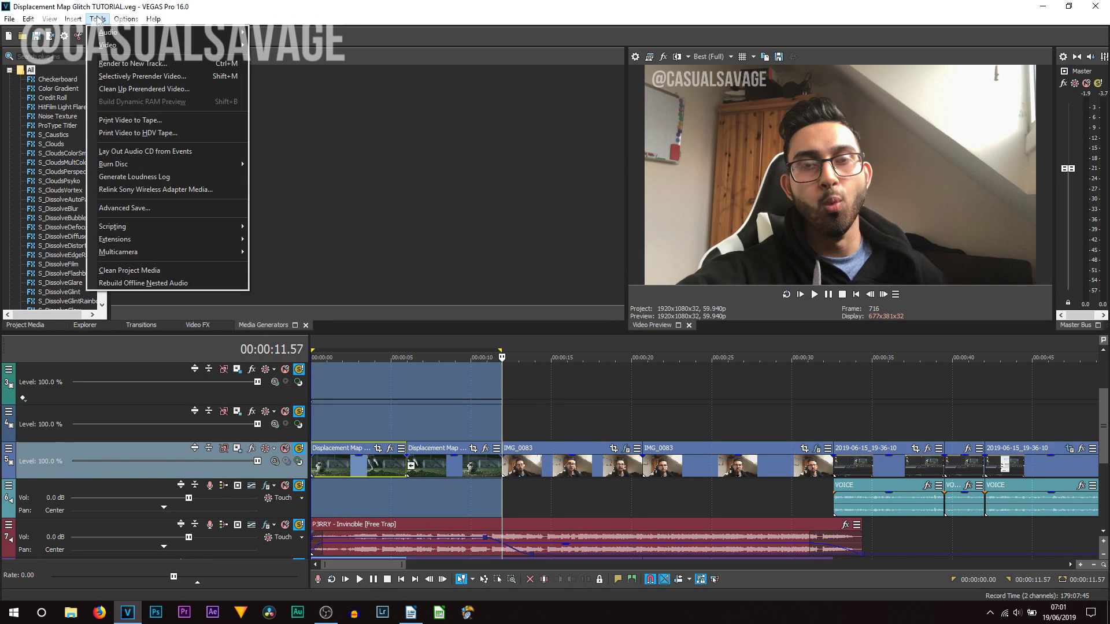
left_click(187, 78)
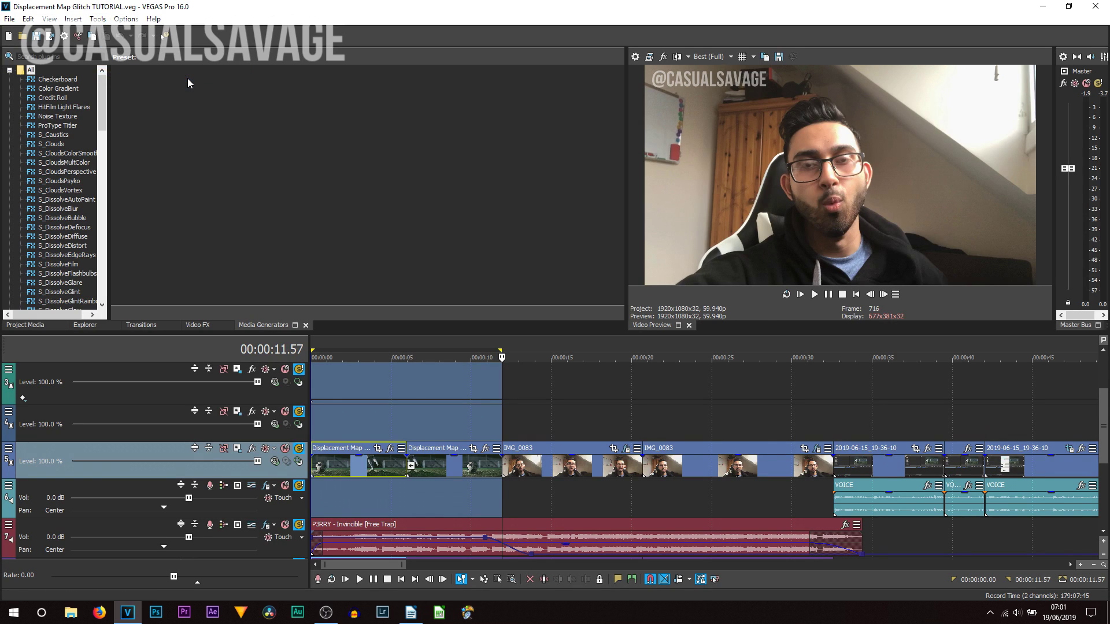
scroll(644, 275, "down", 4)
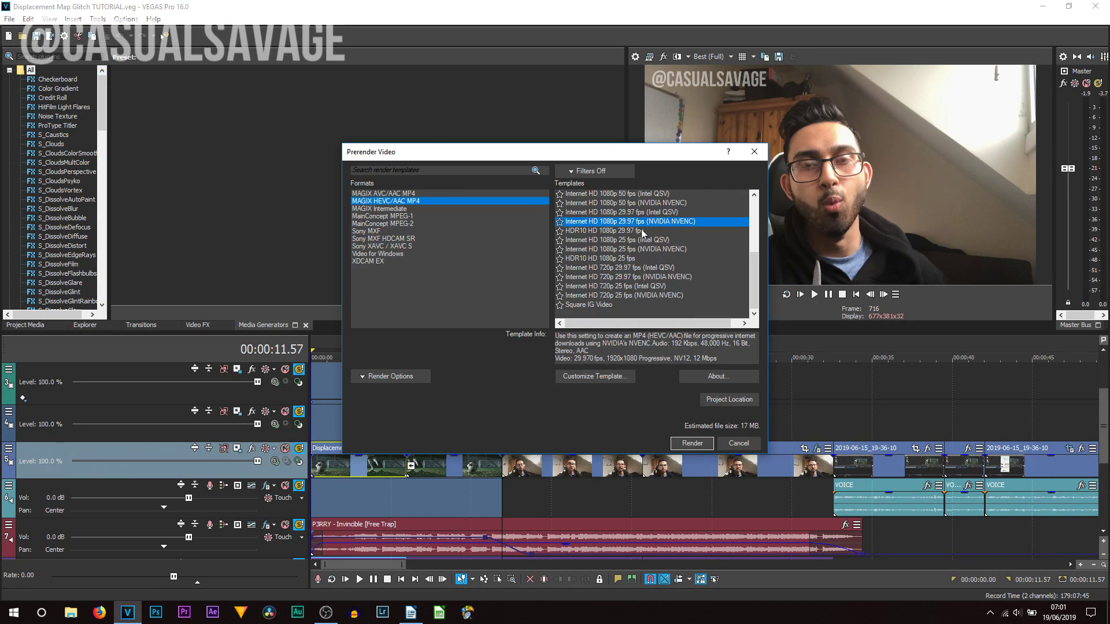
left_click(699, 441)
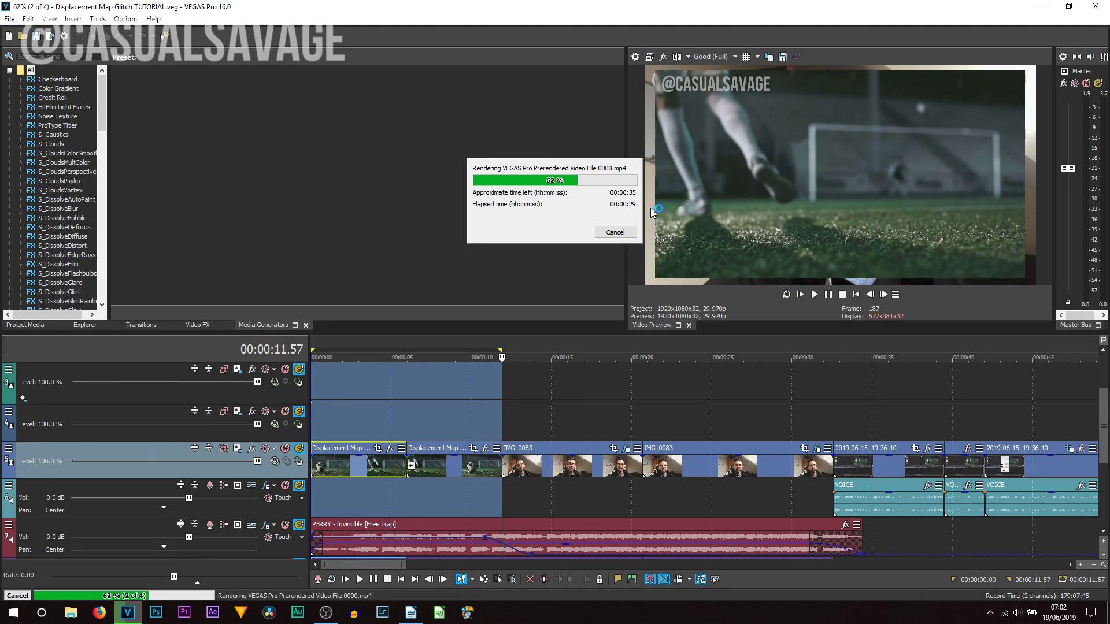
key("Escape")
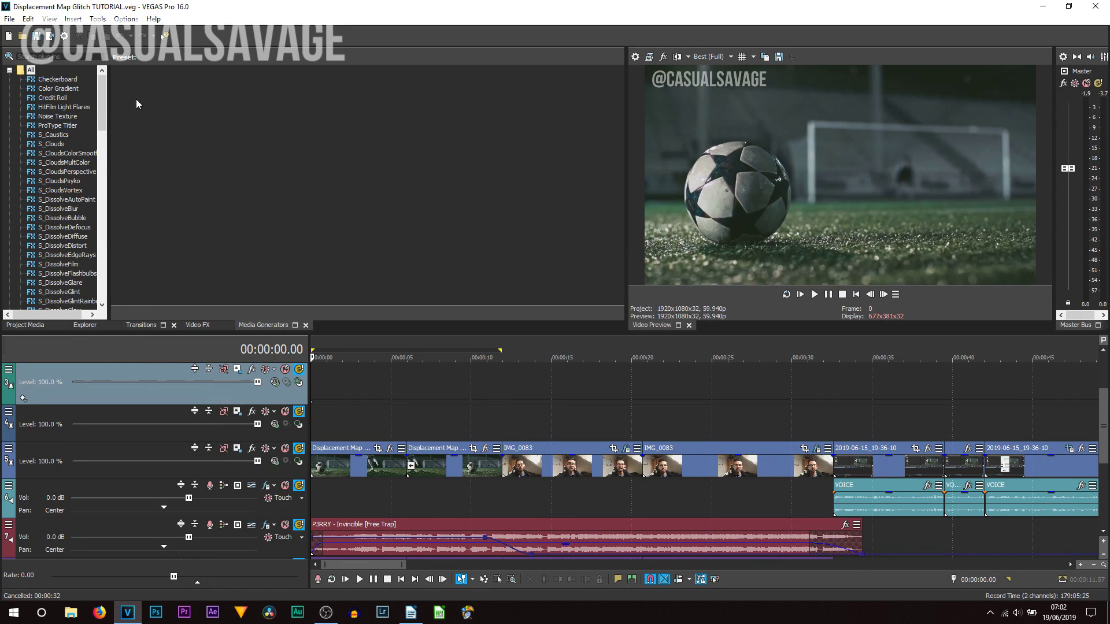
- Set the internal preference Enable Multi Stream Render to TRUE and apply it
left_click(127, 19)
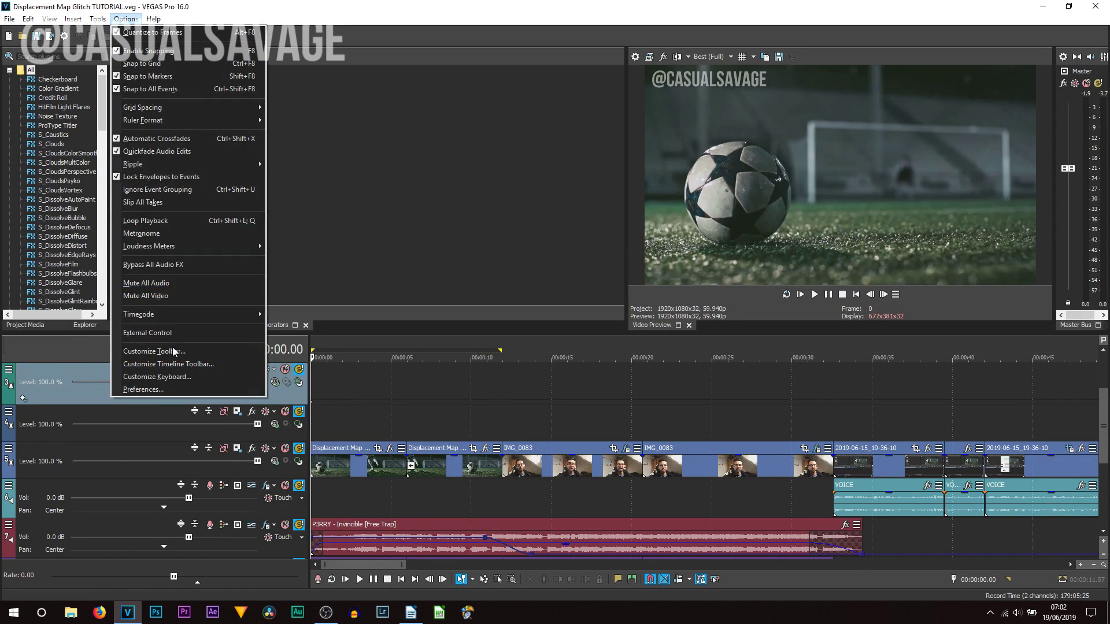
left_click(229, 389)
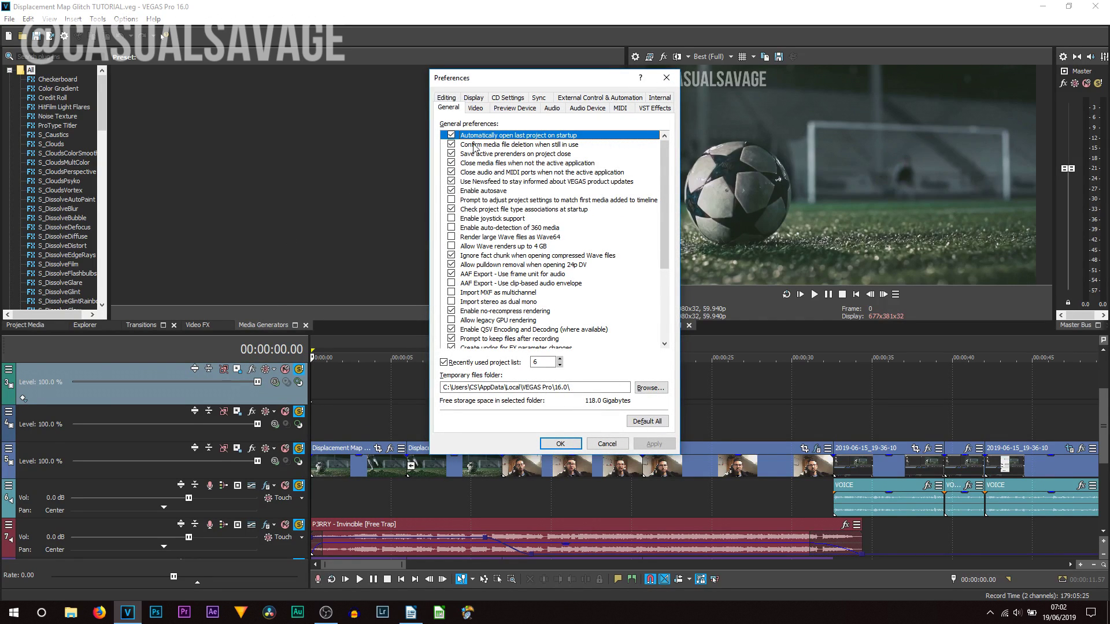
left_click(660, 98)
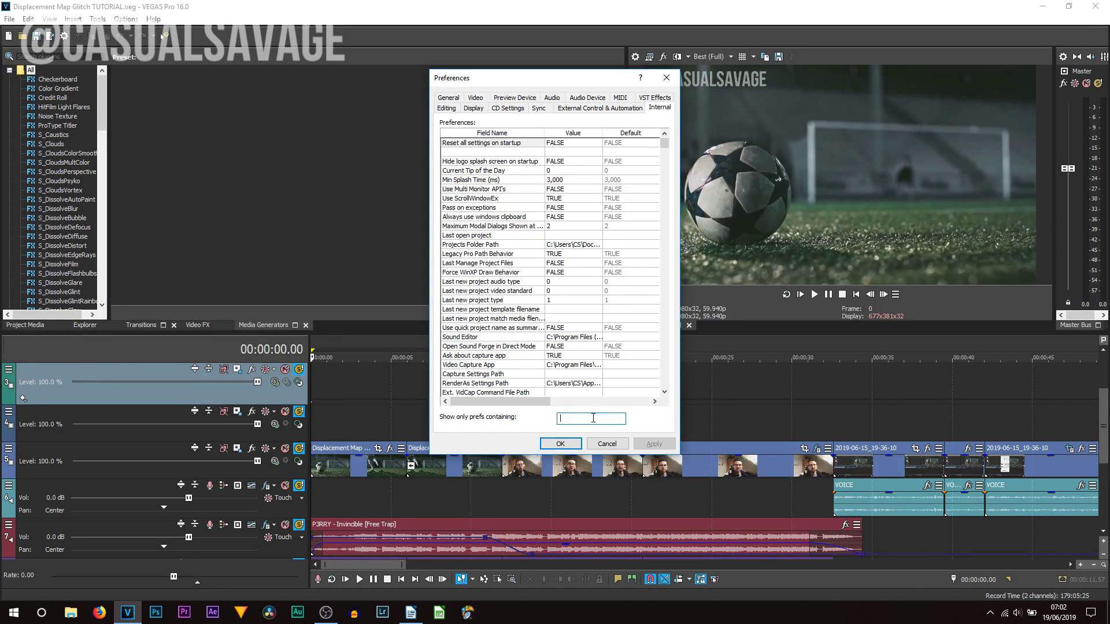
type("multi")
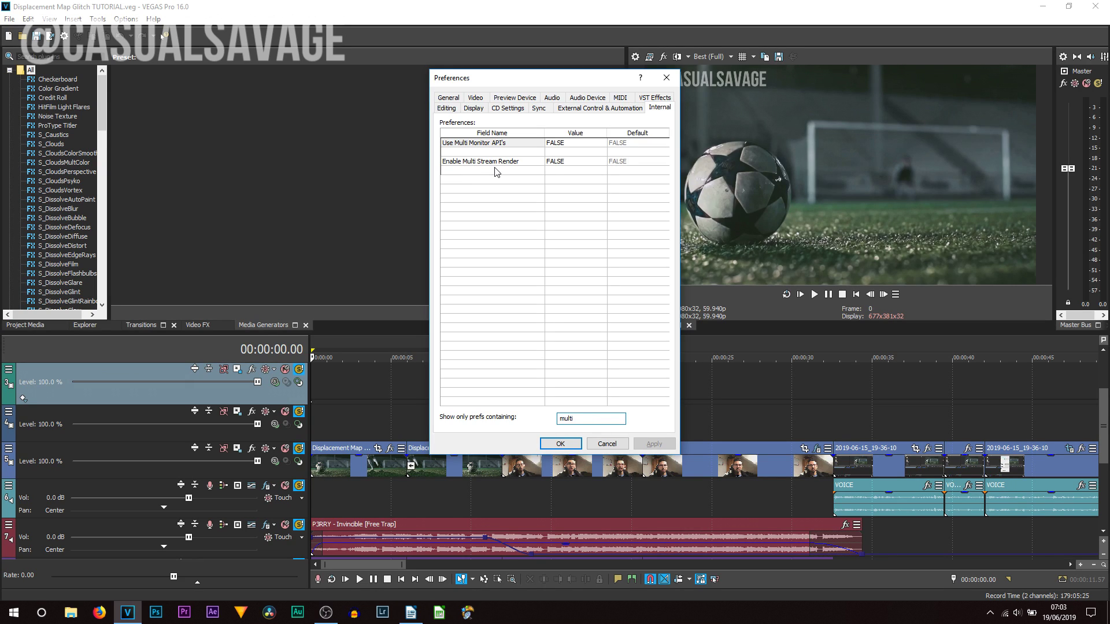
left_click(560, 164)
left_click(562, 164)
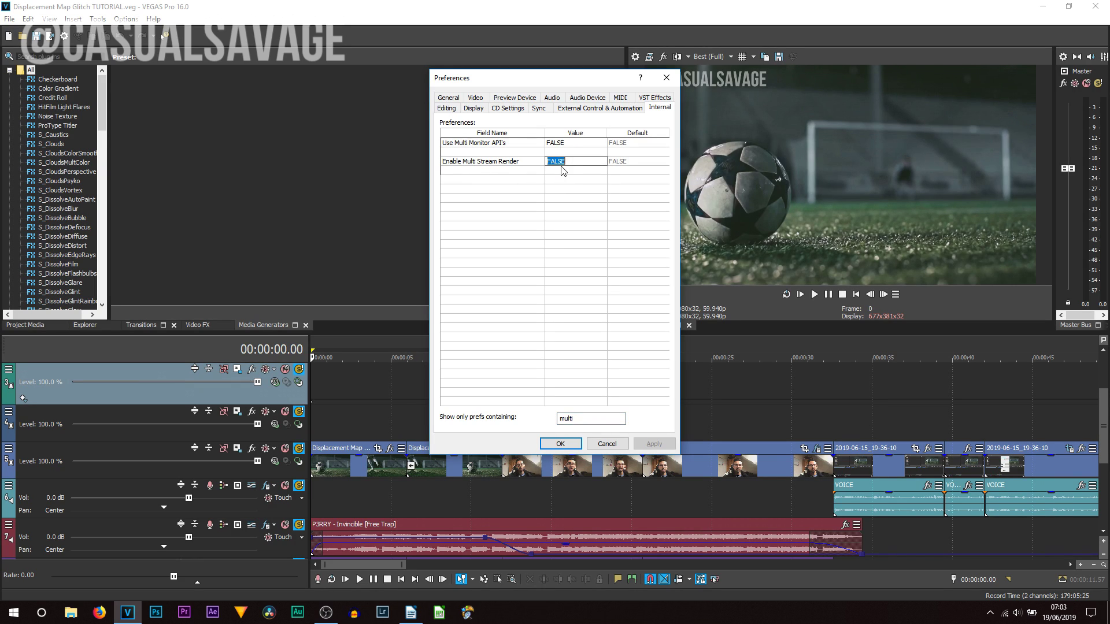
type("true")
key("Return")
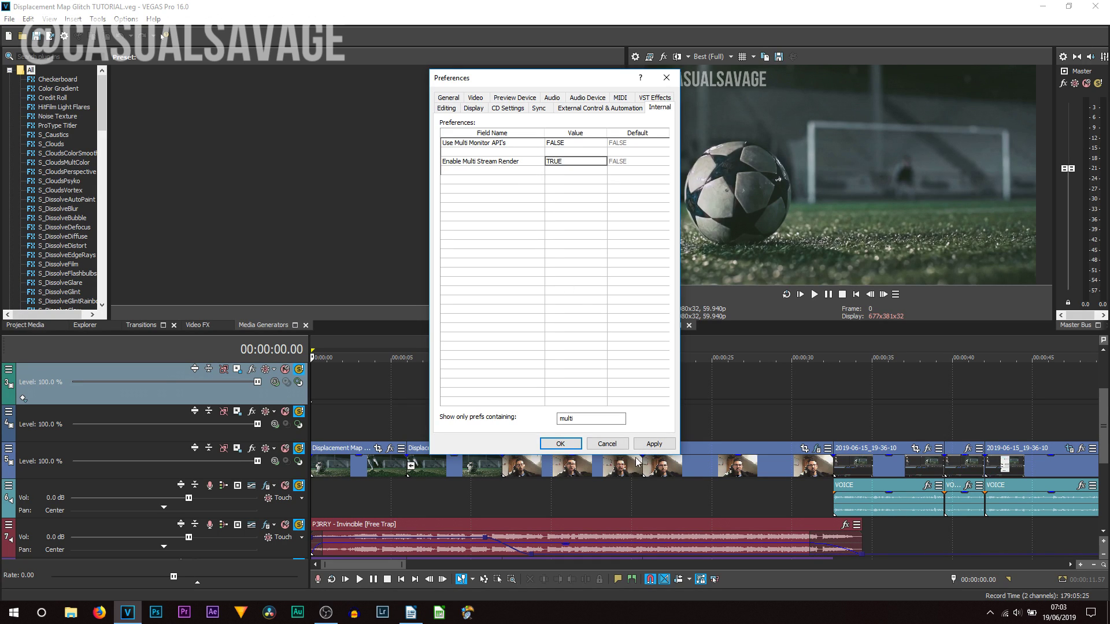
left_click(653, 444)
left_click(560, 443)
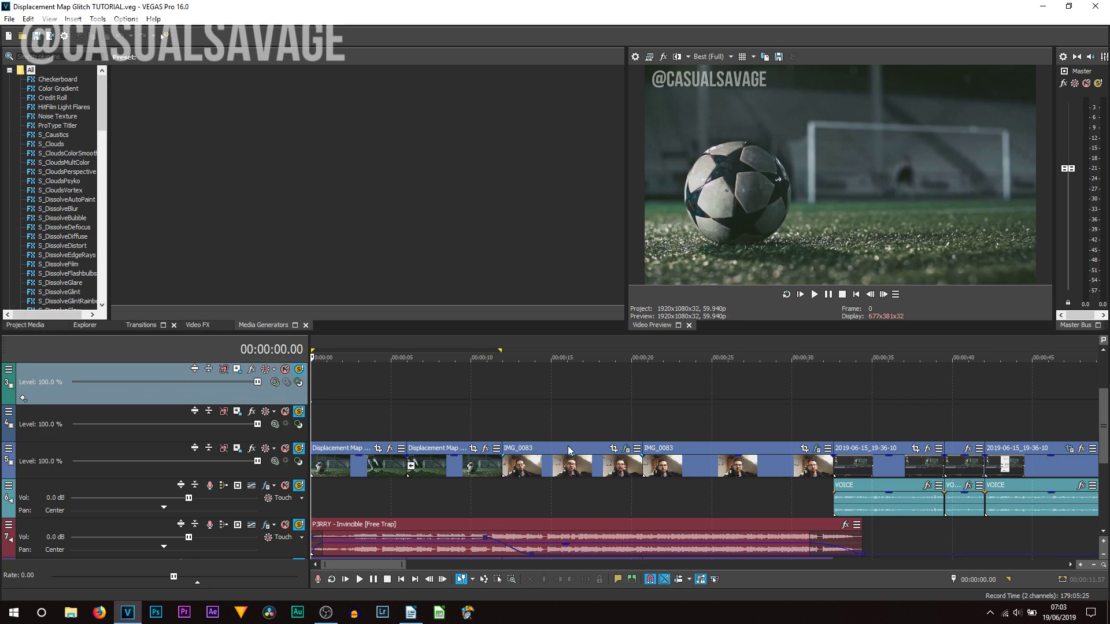
right_click(842, 256)
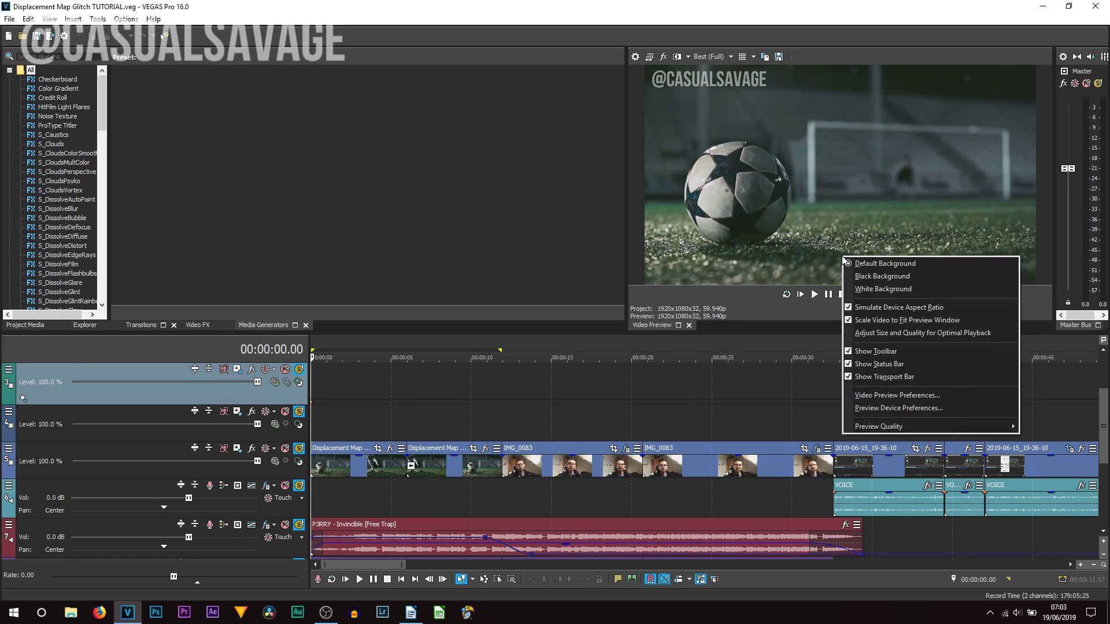
- Uncheck Optimize GPU display performance on the Preview Device tab, leaving Recompress edited frames off, and apply
left_click(900, 398)
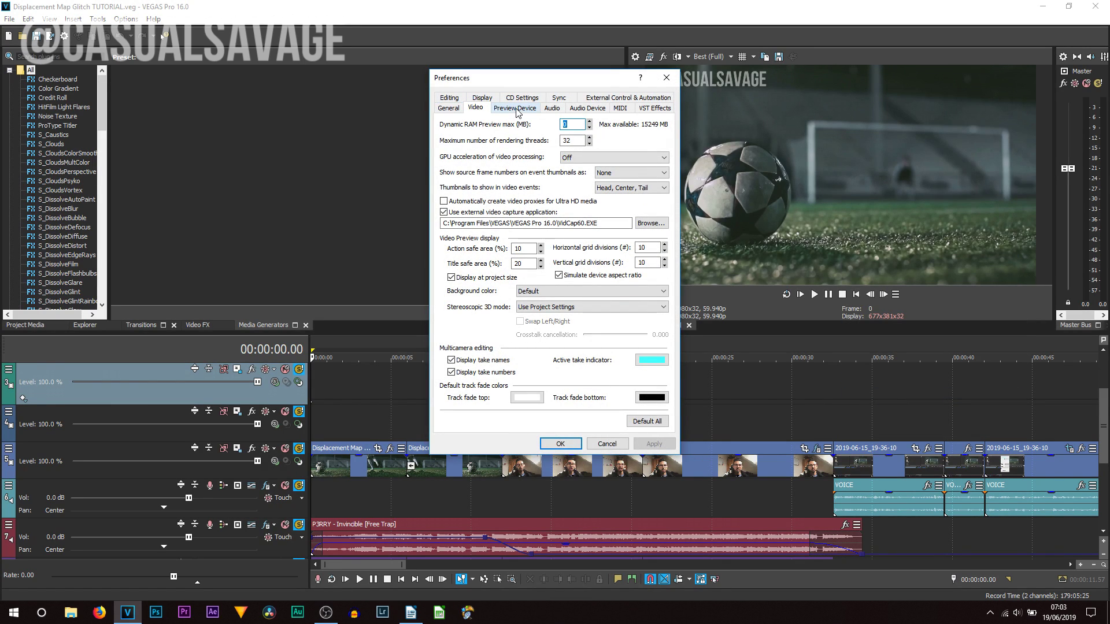
left_click(516, 109)
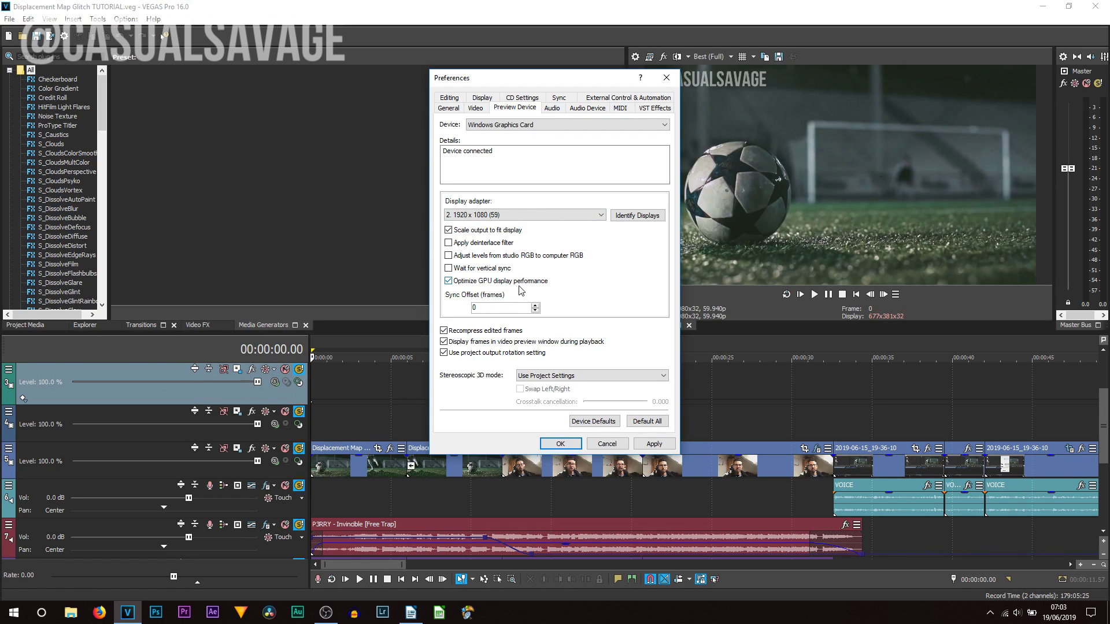
left_click(499, 283)
left_click(444, 331)
left_click(486, 333)
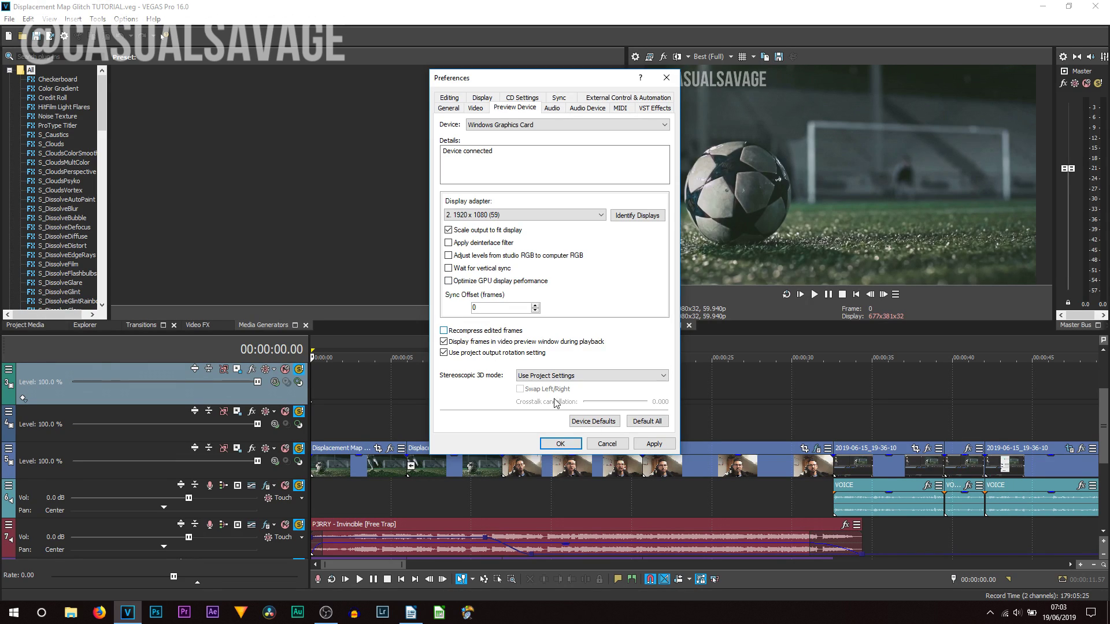
left_click(648, 445)
- Close the Preferences dialog with OK, keeping the new preview device settings
left_click(560, 444)
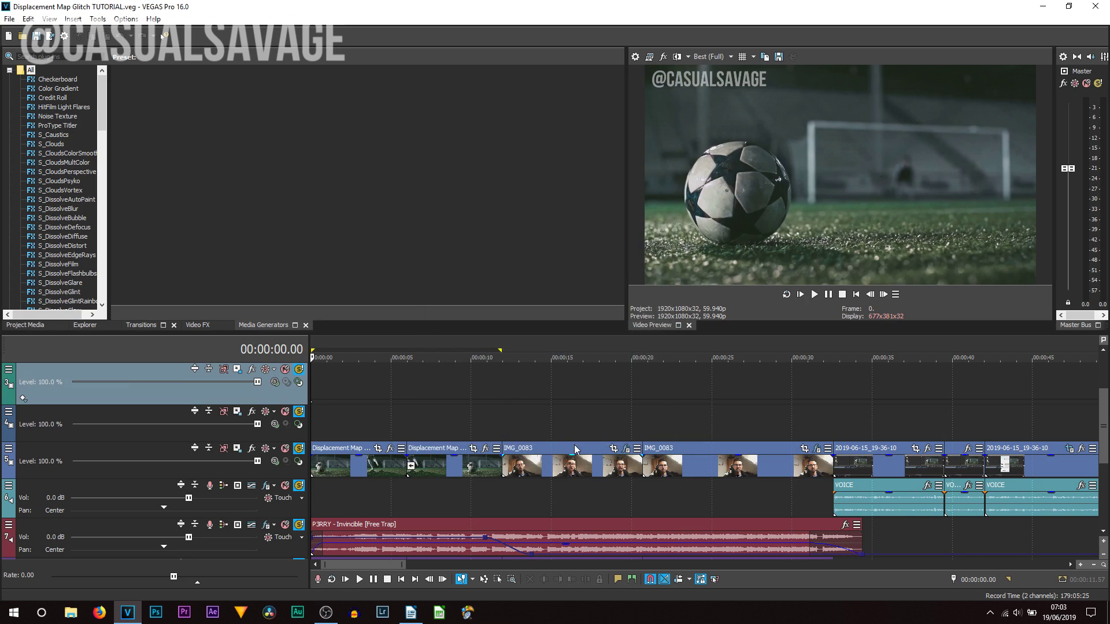